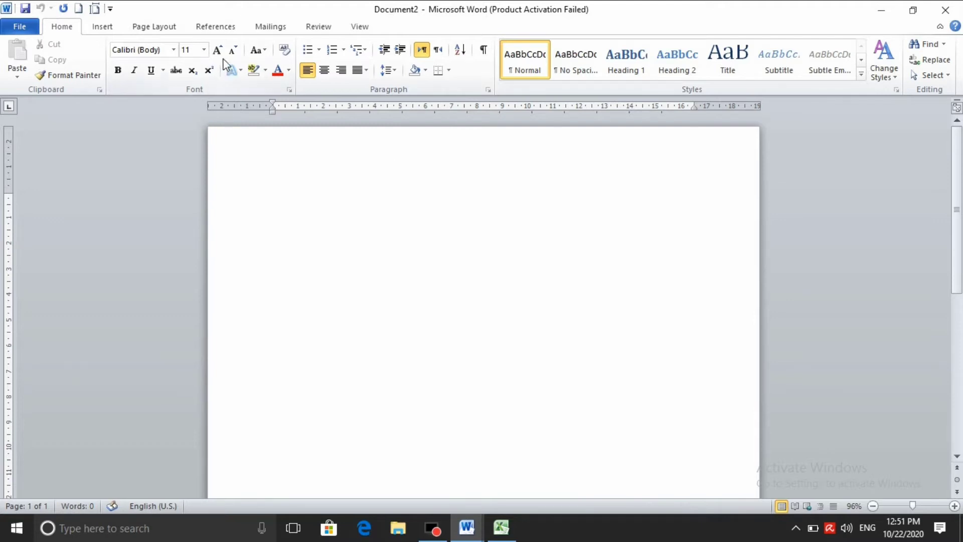
pyautogui.click(280, 29)
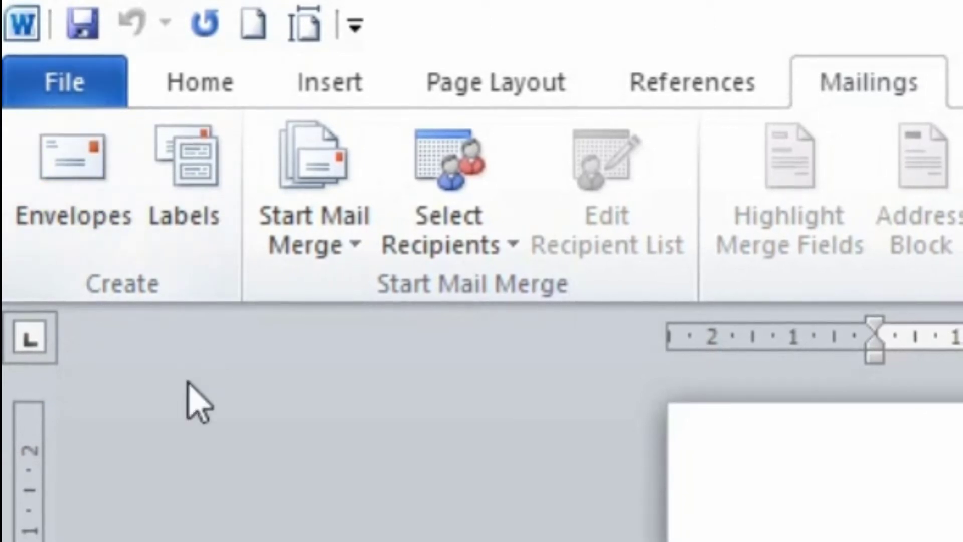
pyautogui.click(100, 213)
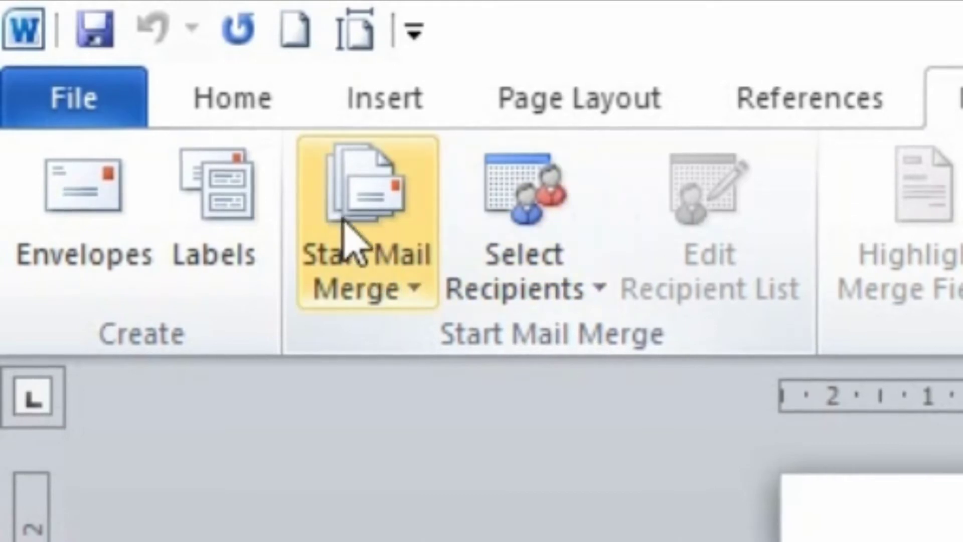
pyautogui.click(416, 284)
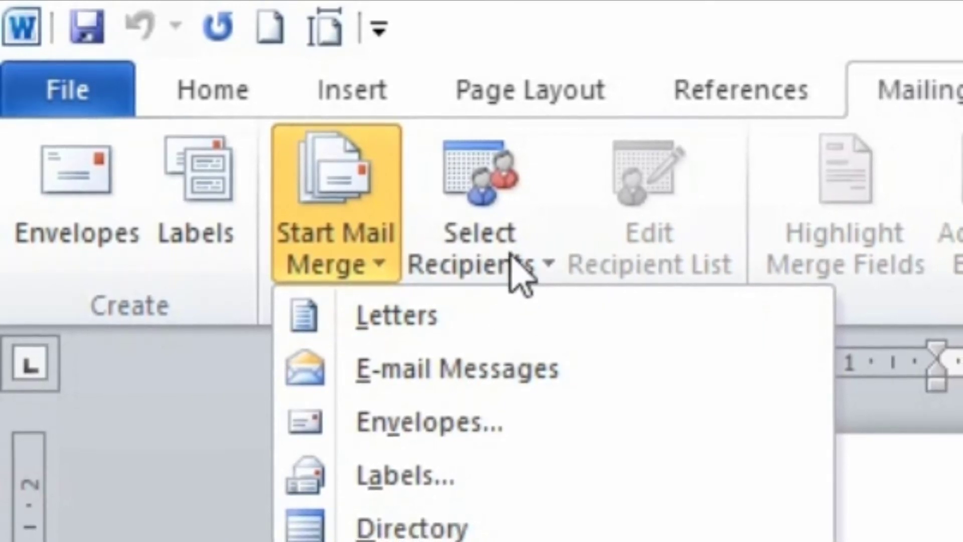
pyautogui.click(508, 252)
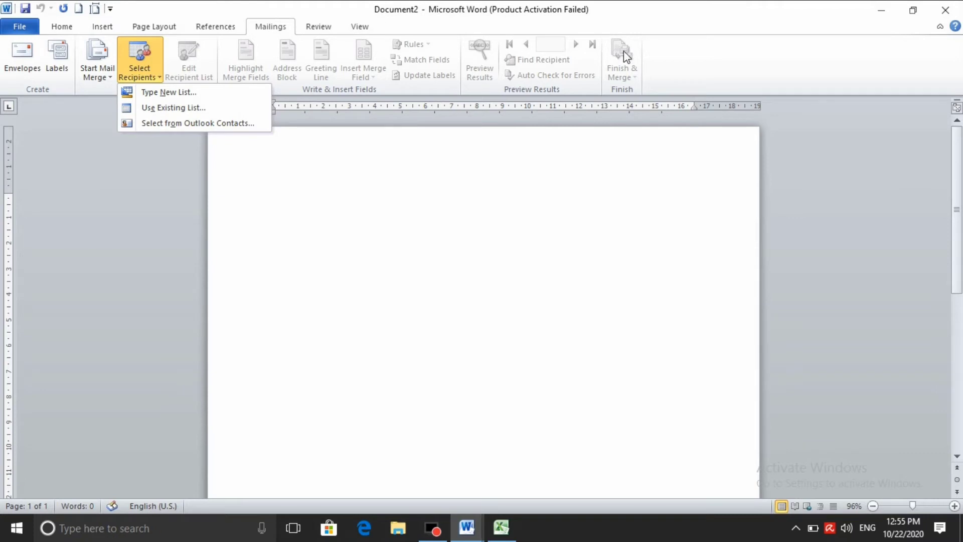
pyautogui.click(300, 178)
pyautogui.click(141, 65)
pyautogui.click(389, 236)
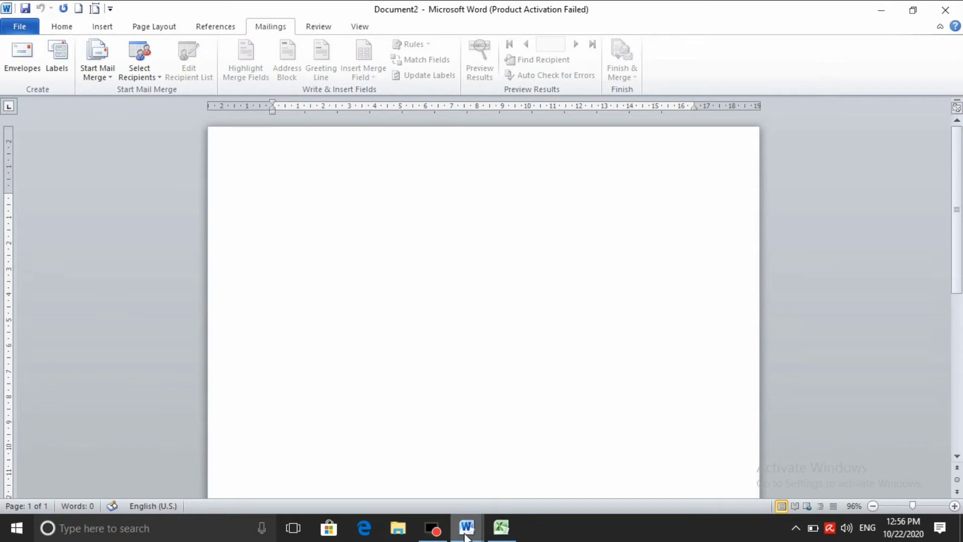
# Switch to the certificate in Document1 and use the existing workbook NAMA SISWA KELAS 12 from Documents as the mail merge recipient list
pyautogui.moveTo(471, 531)
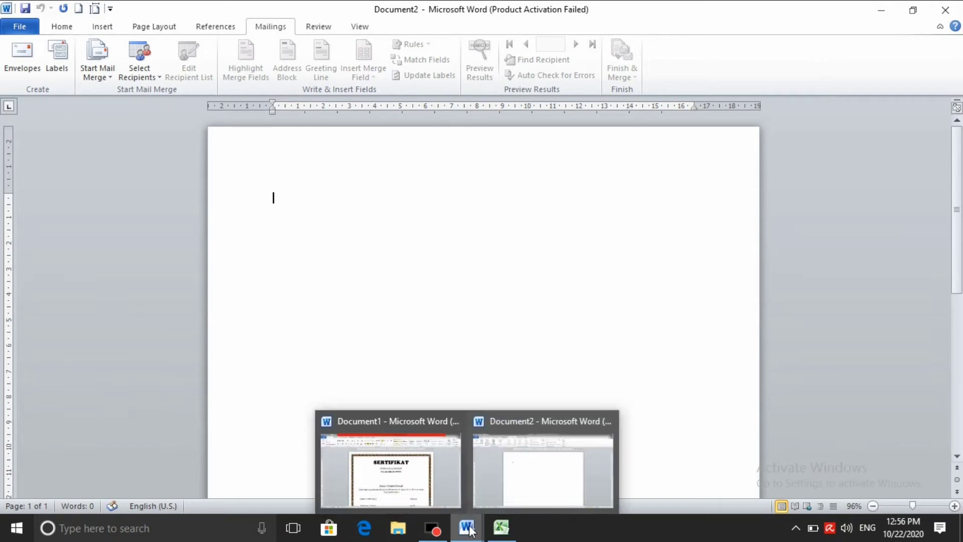
pyautogui.click(431, 479)
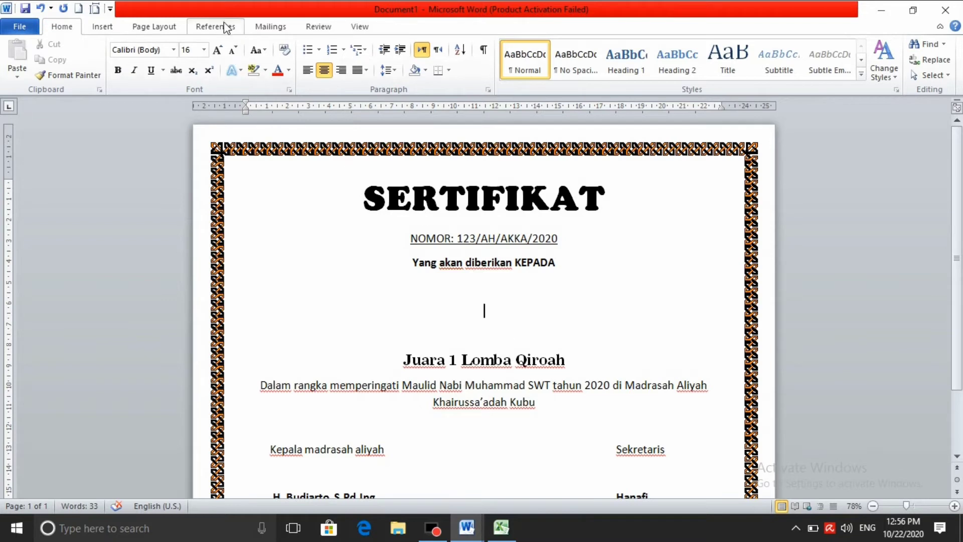
pyautogui.click(266, 27)
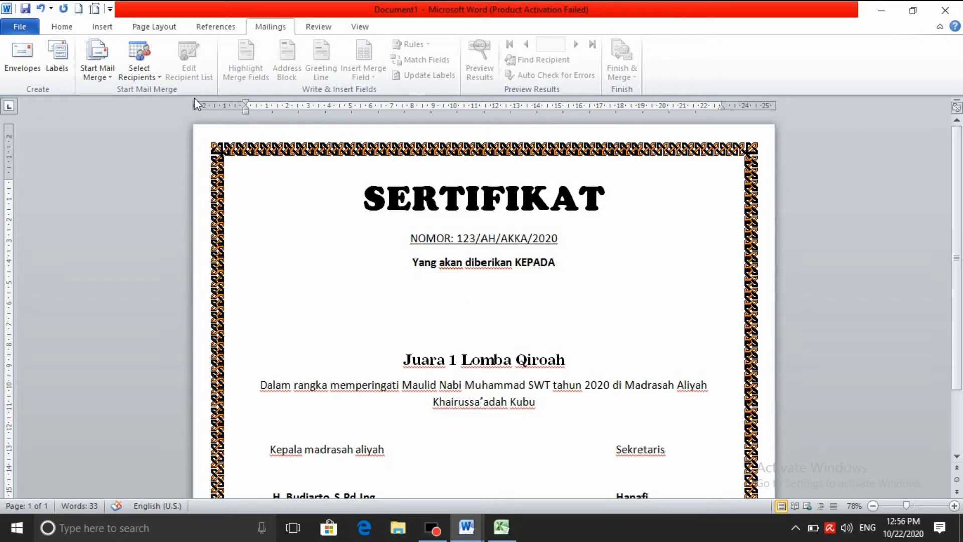
pyautogui.click(147, 76)
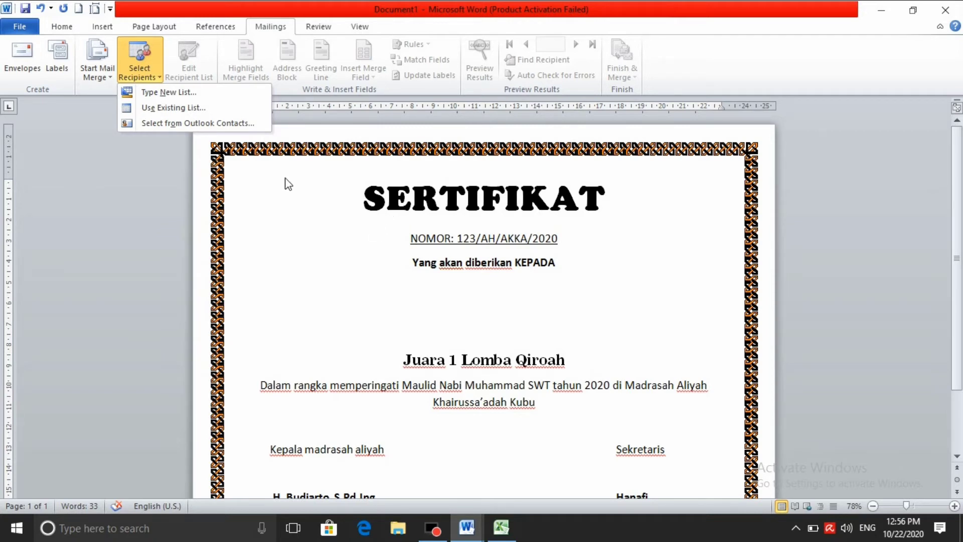
pyautogui.click(178, 110)
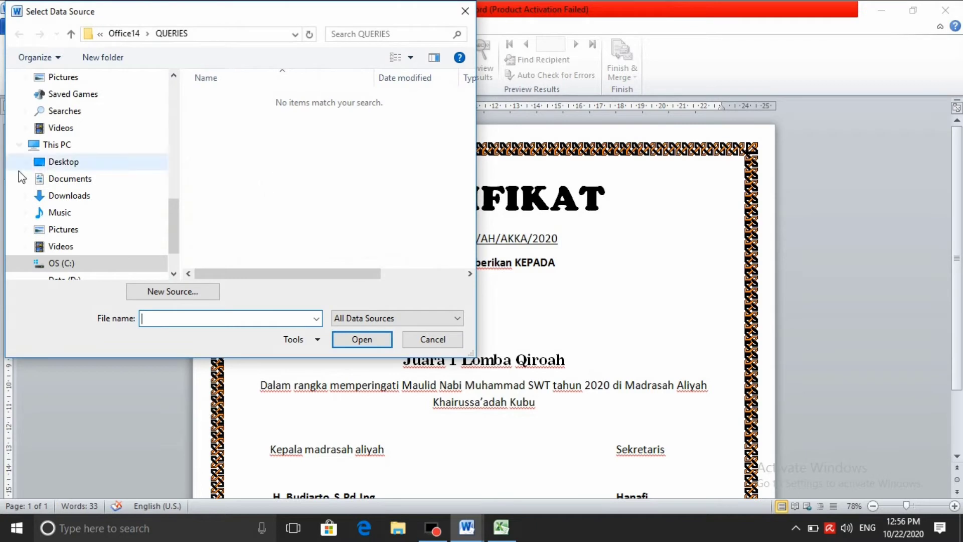
pyautogui.scroll(1, 93, 180)
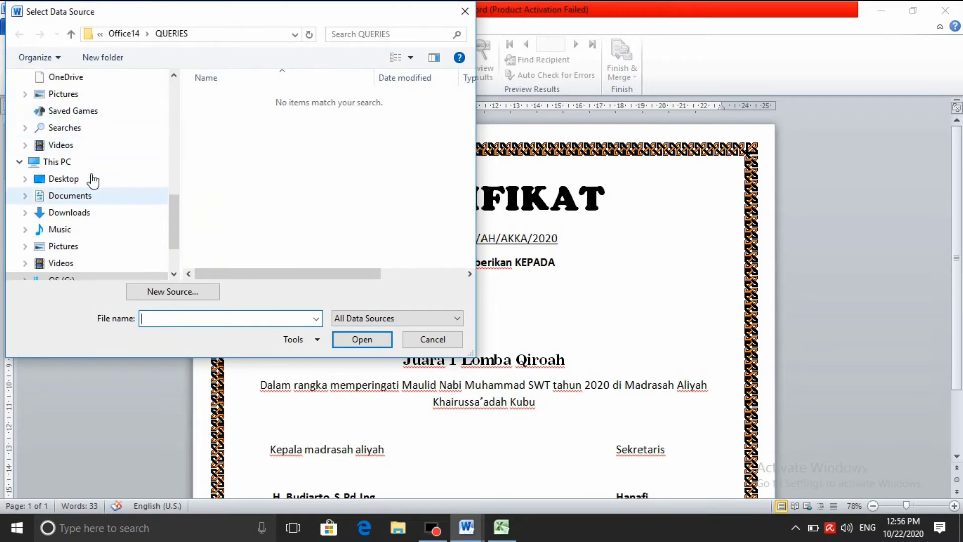
pyautogui.click(93, 197)
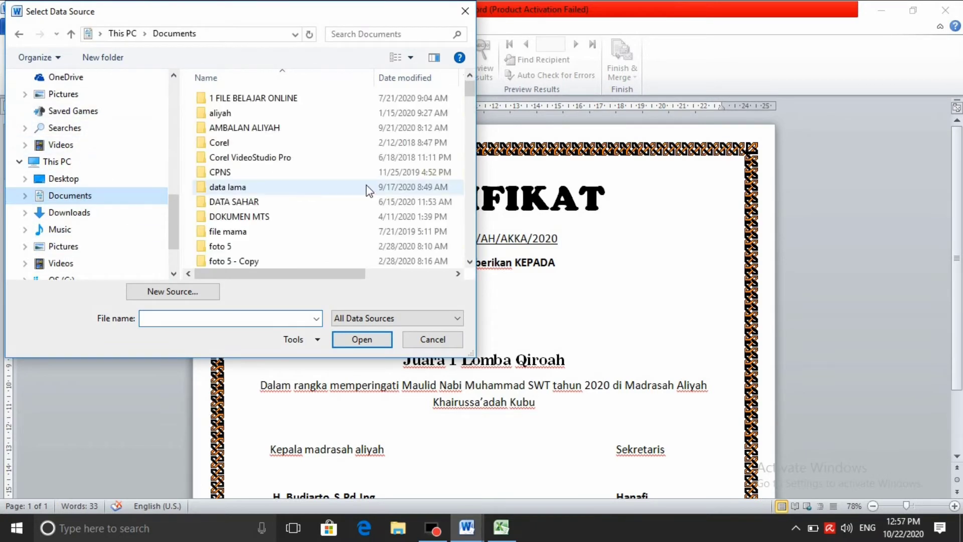
pyautogui.scroll(-10, 288, 189)
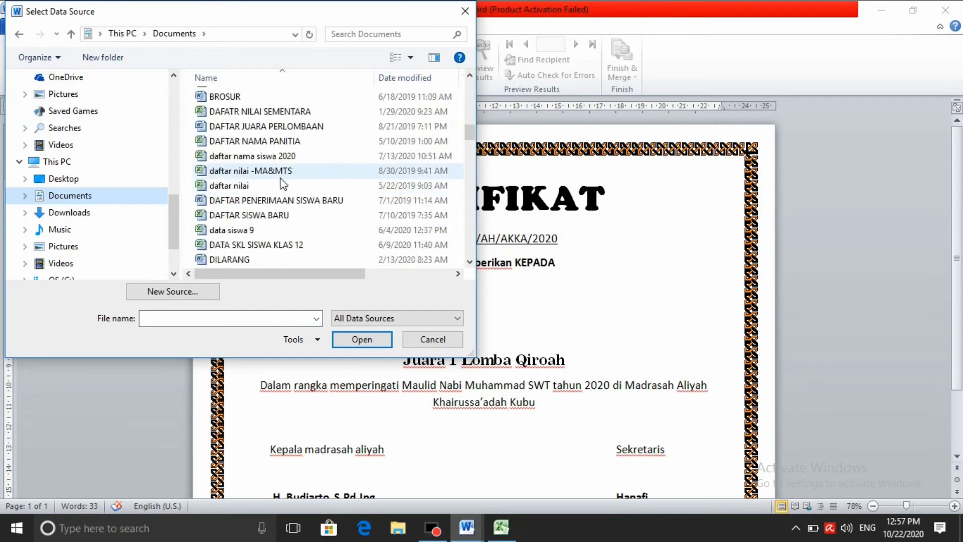
pyautogui.scroll(-5, 281, 191)
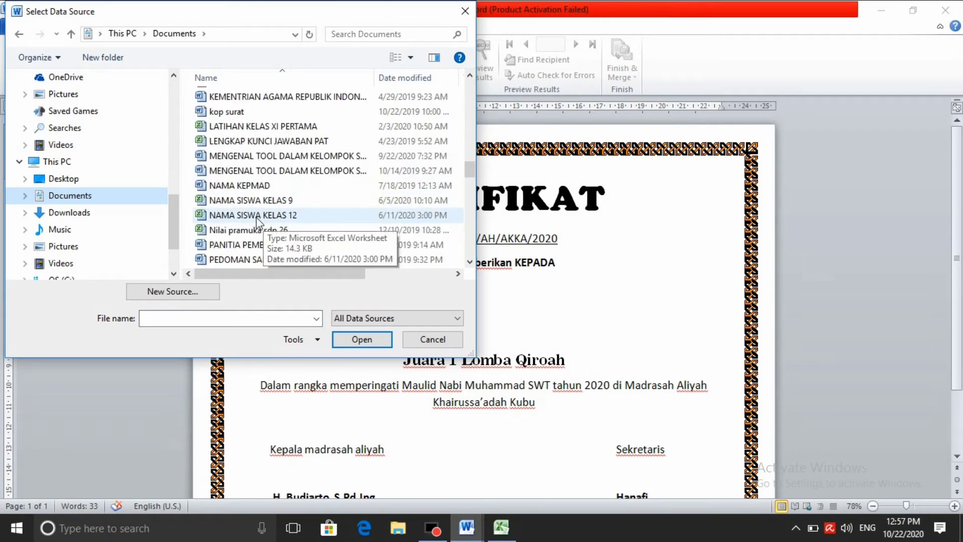
pyautogui.click(256, 220)
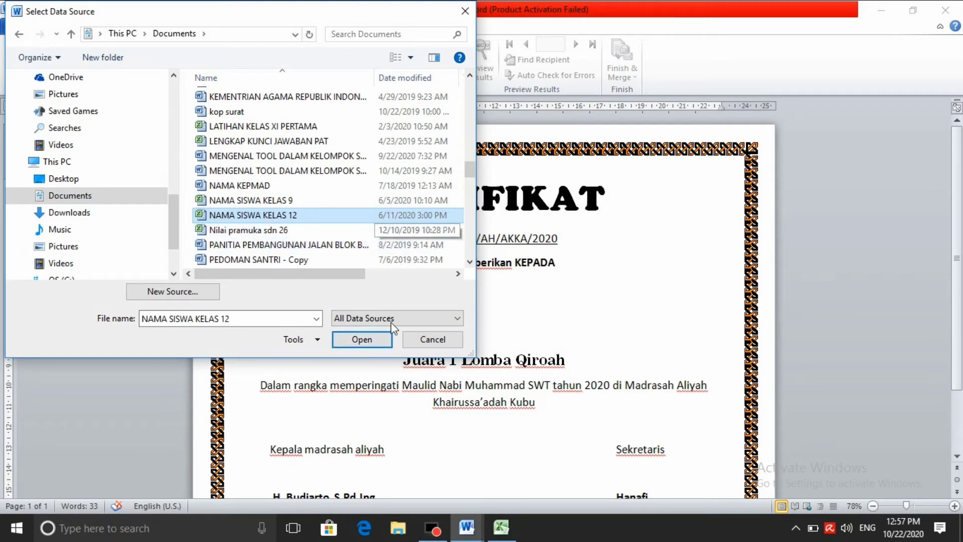
pyautogui.click(368, 343)
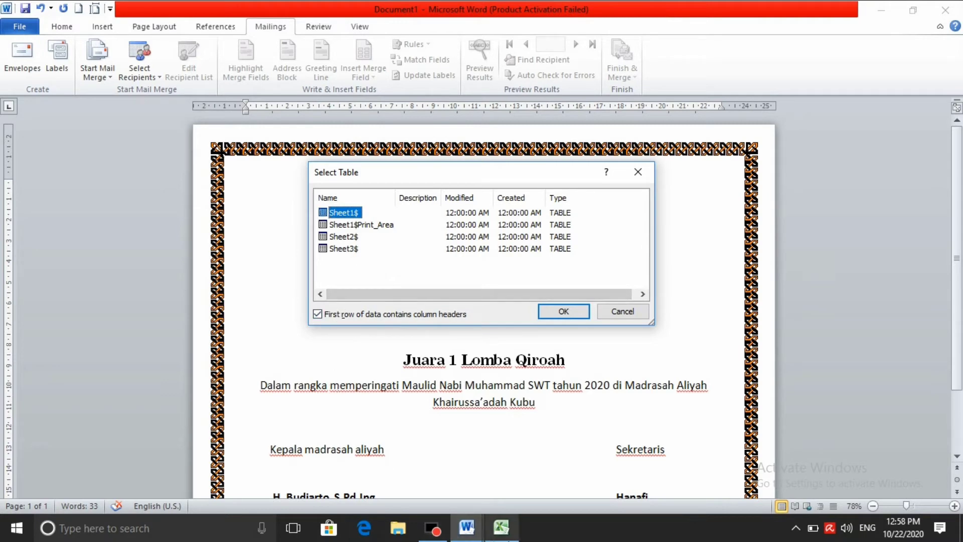
# Check Sheet1 and Sheet2 of the student workbook in Excel, and choose Sheet2$ as the certificate's recipient table in Word
pyautogui.click(513, 537)
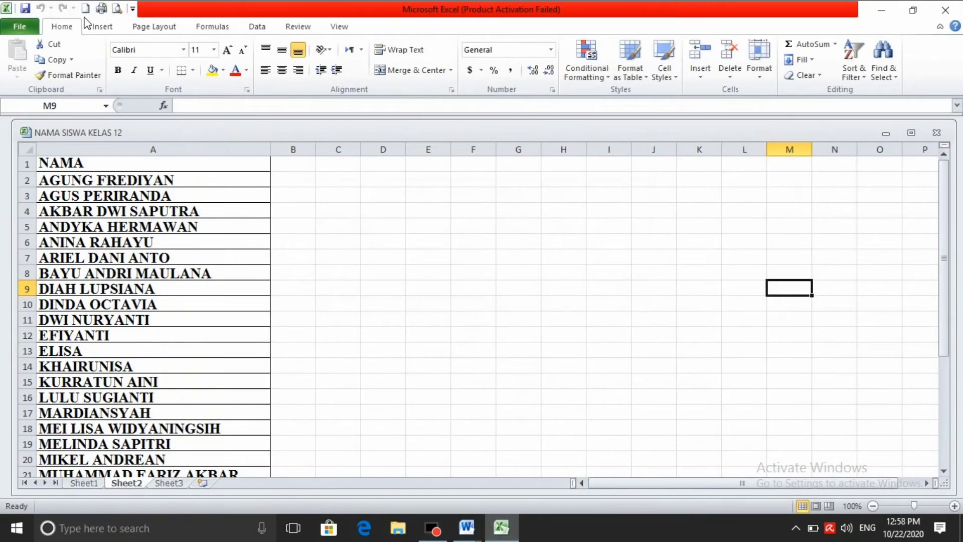
pyautogui.click(82, 483)
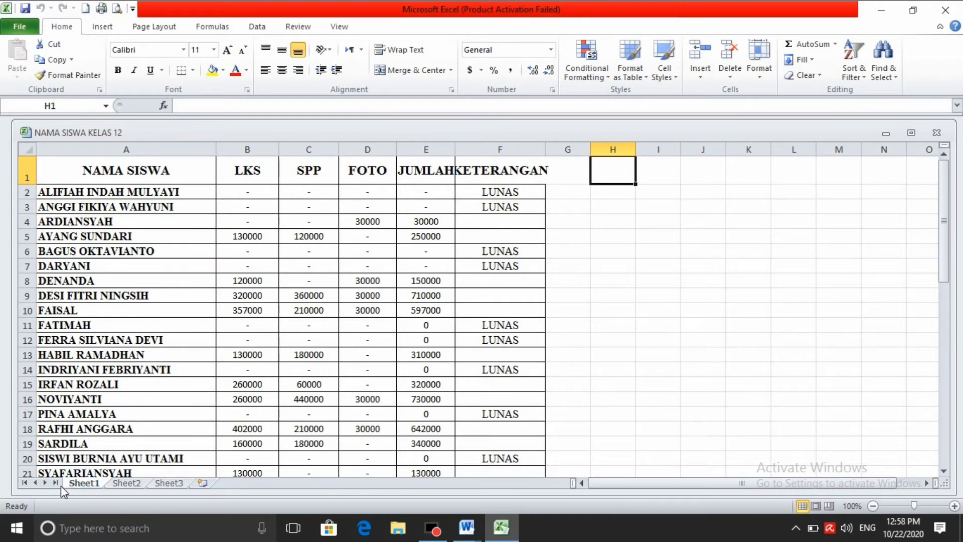
pyautogui.click(126, 484)
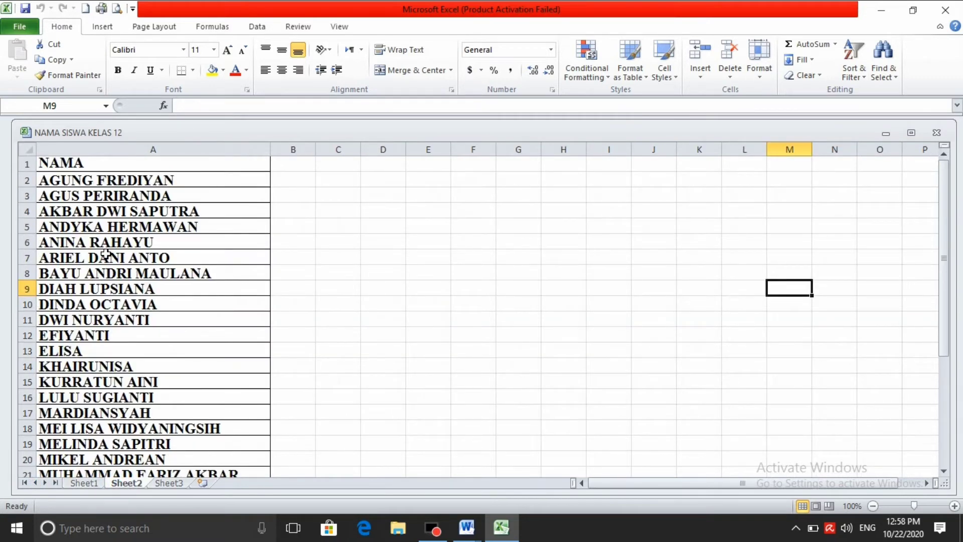
pyautogui.scroll(-2, 105, 257)
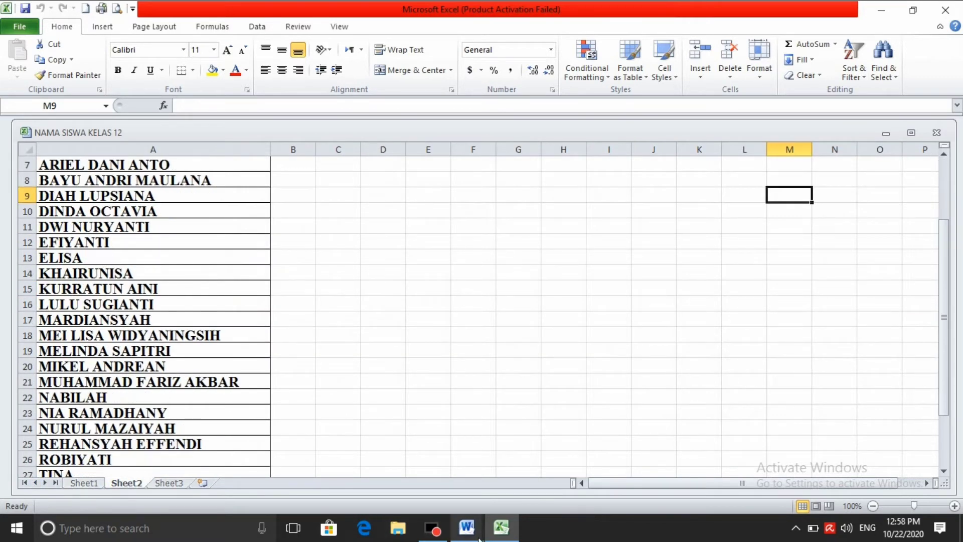
pyautogui.click(466, 527)
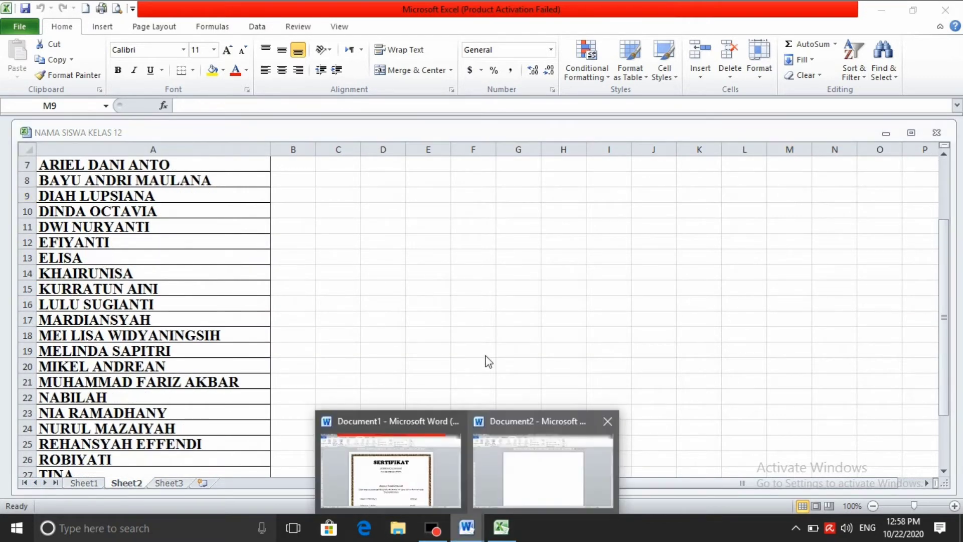
pyautogui.click(415, 482)
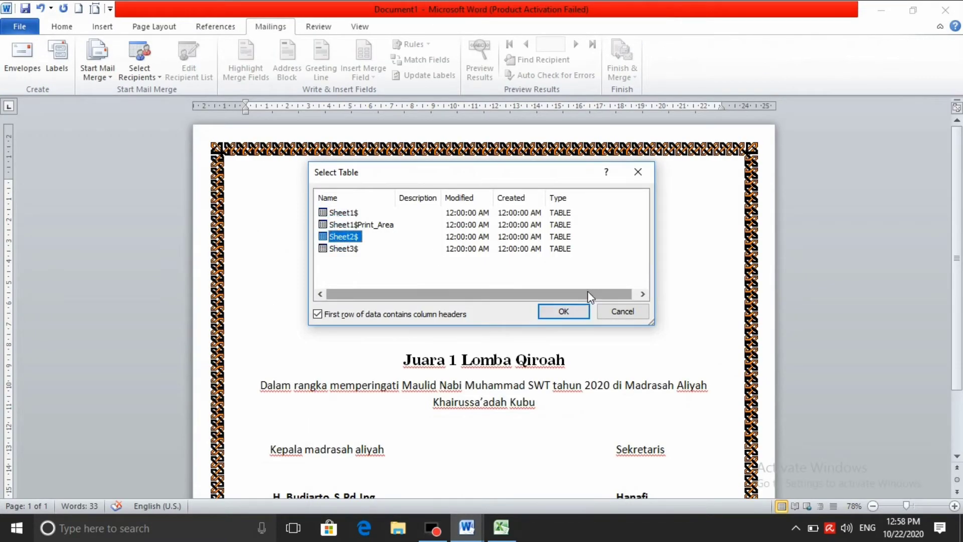
pyautogui.click(564, 312)
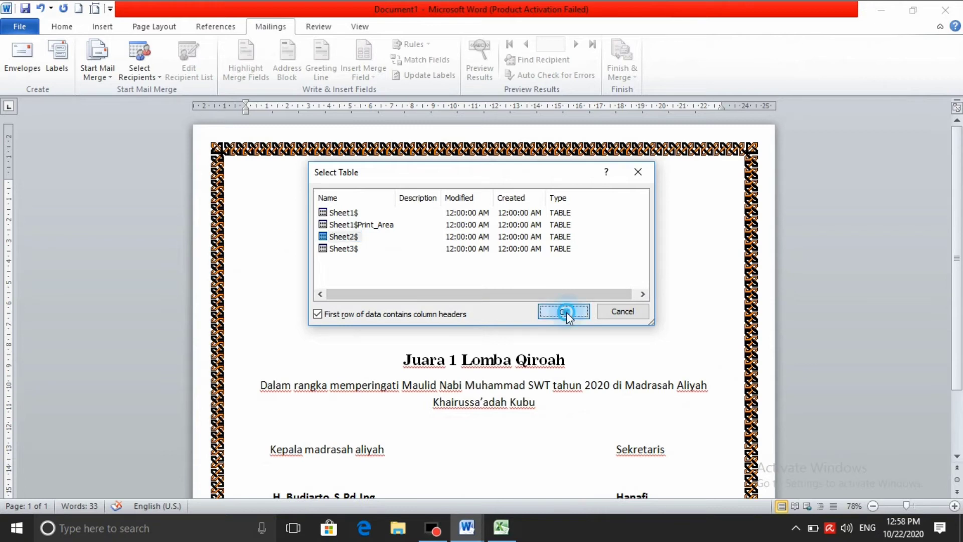
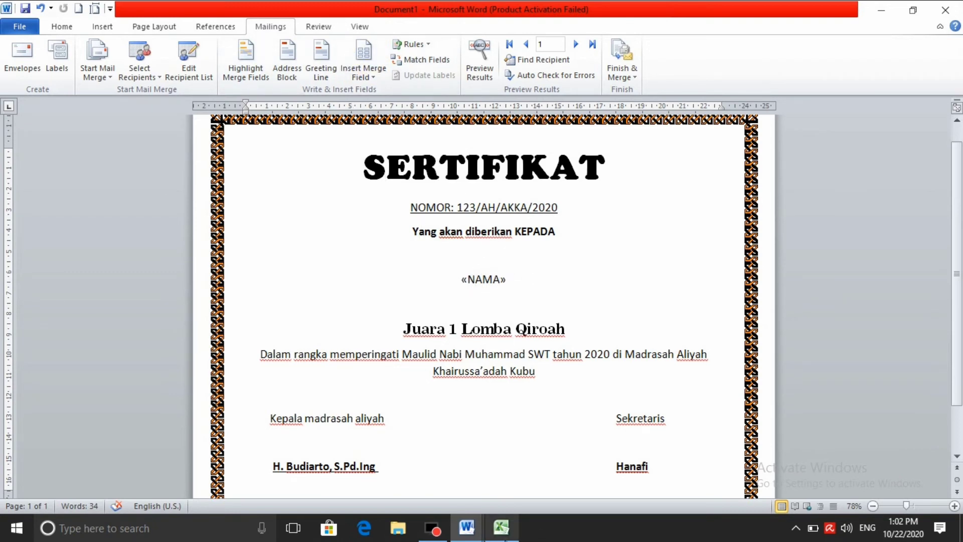
# Look at the NAMA column in Excel, and turn on the merge results preview for the certificate in Word
pyautogui.click(501, 528)
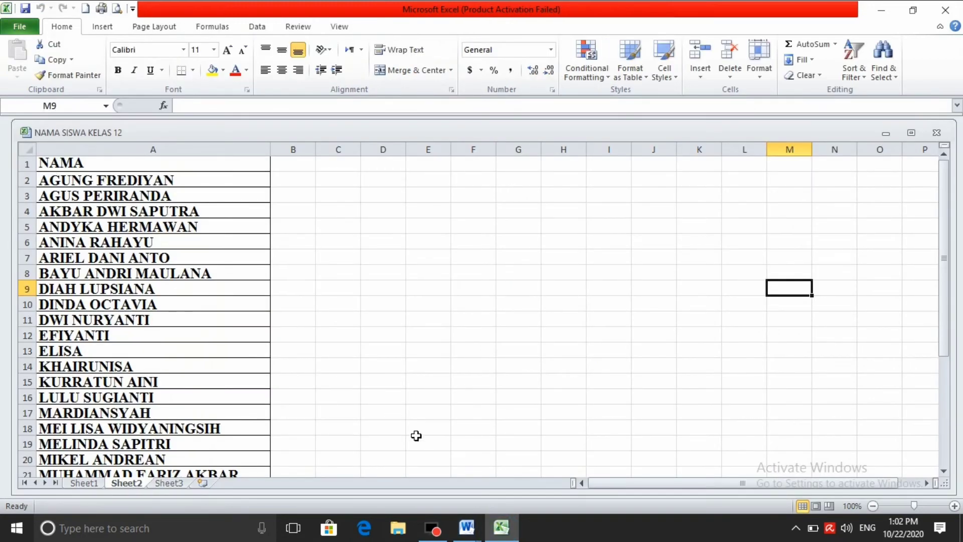
pyautogui.click(467, 528)
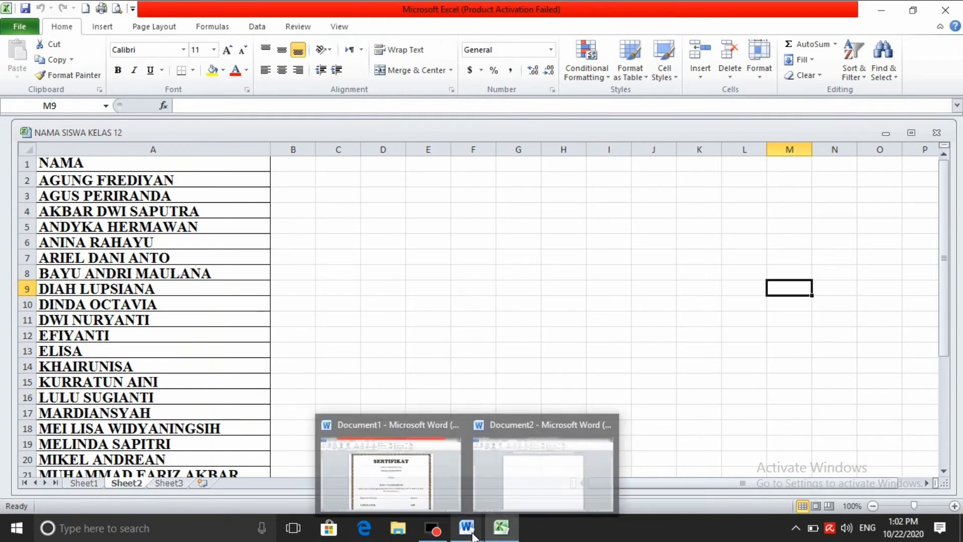
pyautogui.click(436, 493)
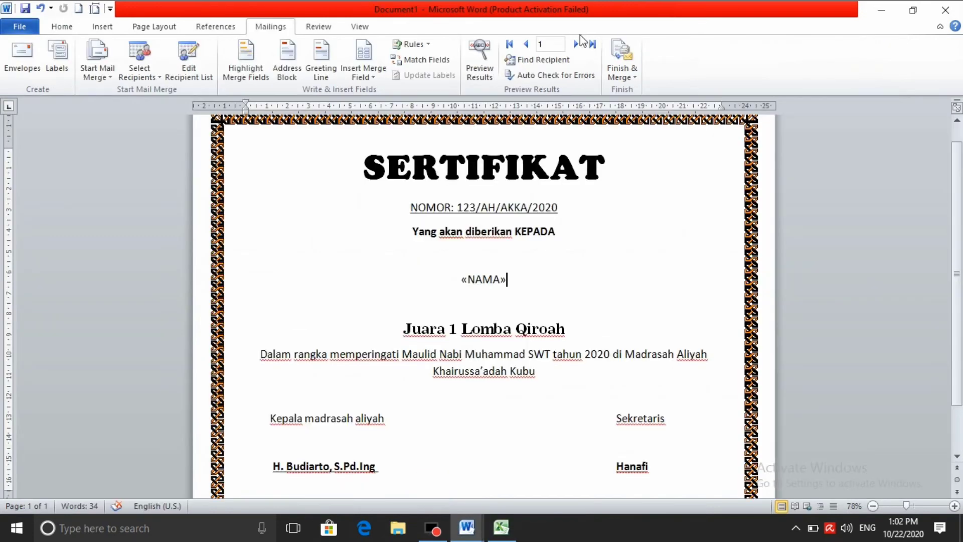
pyautogui.click(485, 56)
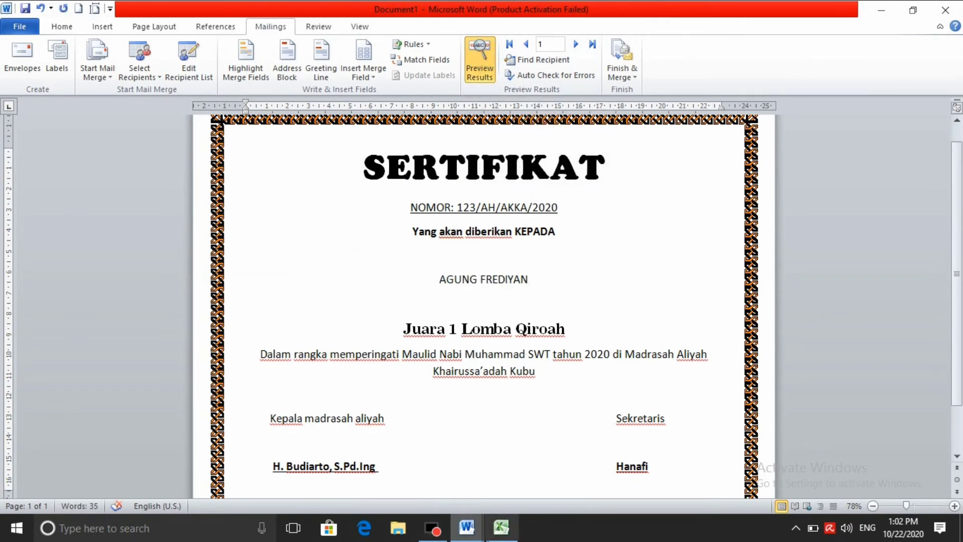
# Compare the recipient name previewed on the certificate with the Sheet2 student list in Excel, examining the list down to its last entry
pyautogui.click(501, 527)
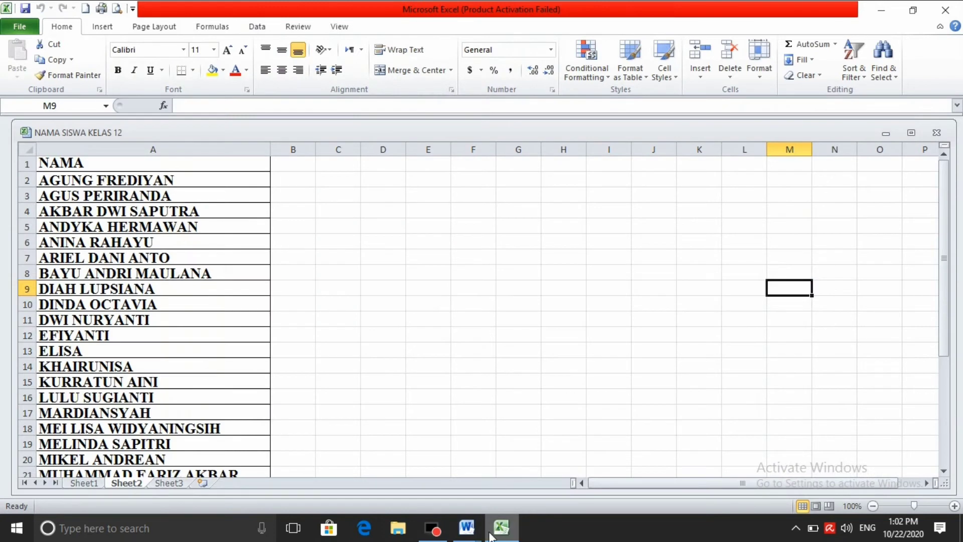
pyautogui.click(466, 529)
pyautogui.click(404, 469)
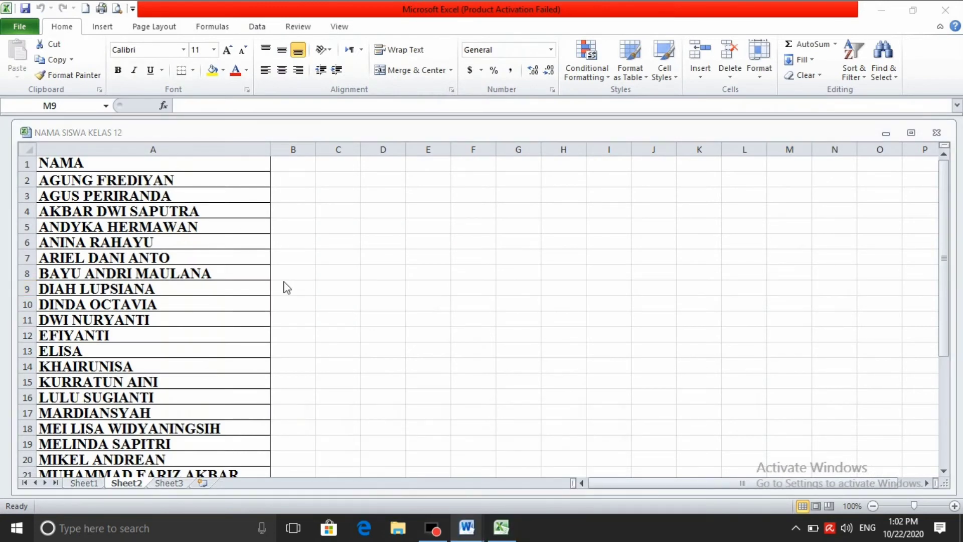
pyautogui.click(468, 527)
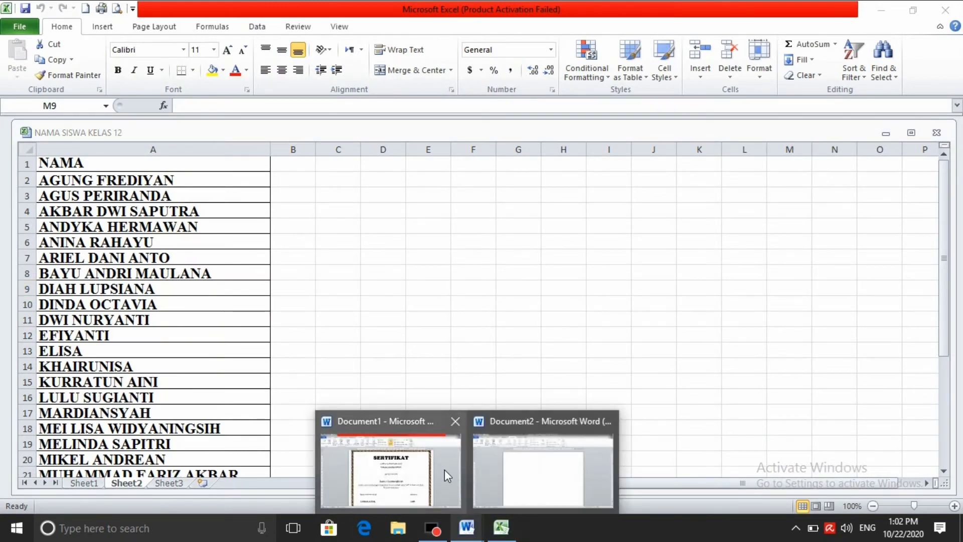
pyautogui.click(442, 468)
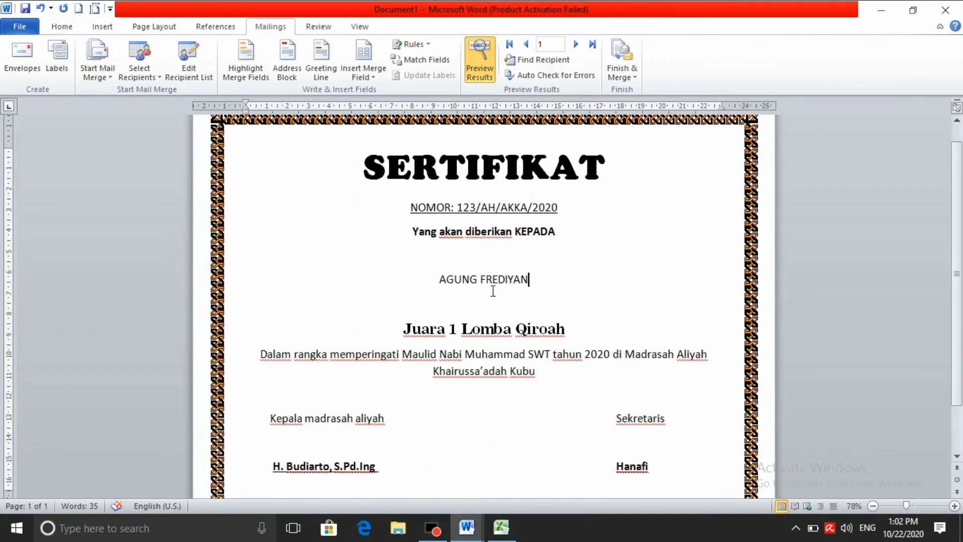
pyautogui.click(501, 527)
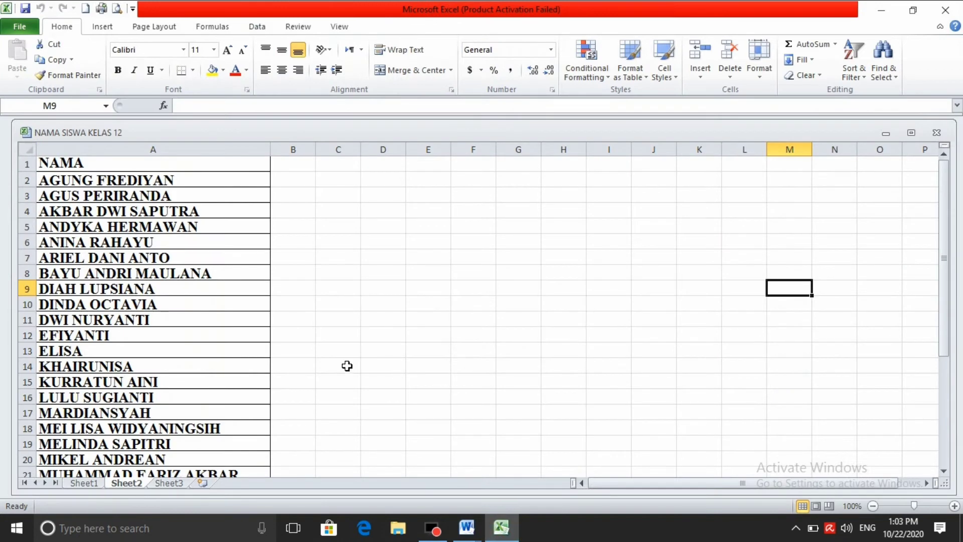
pyautogui.scroll(-8, 349, 356)
pyautogui.scroll(2, 349, 356)
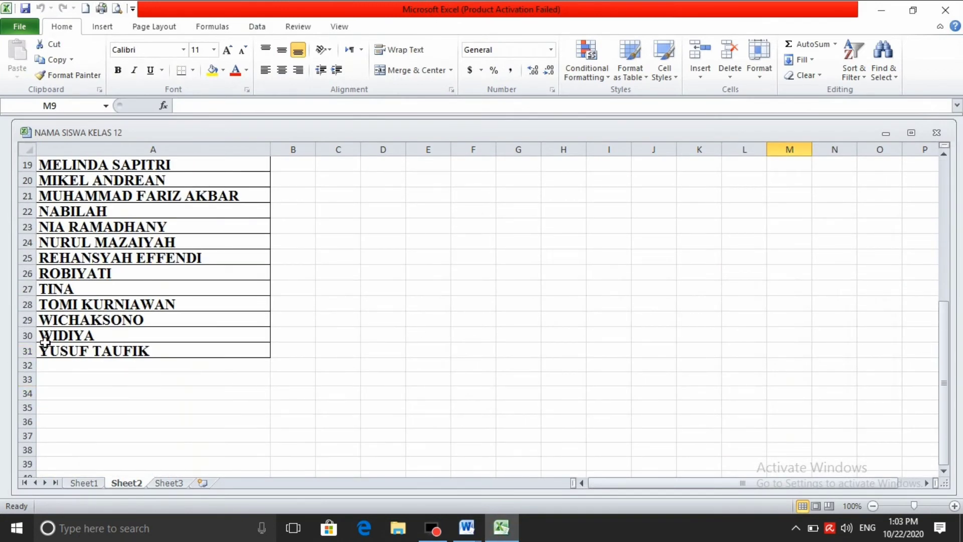
pyautogui.moveTo(467, 525)
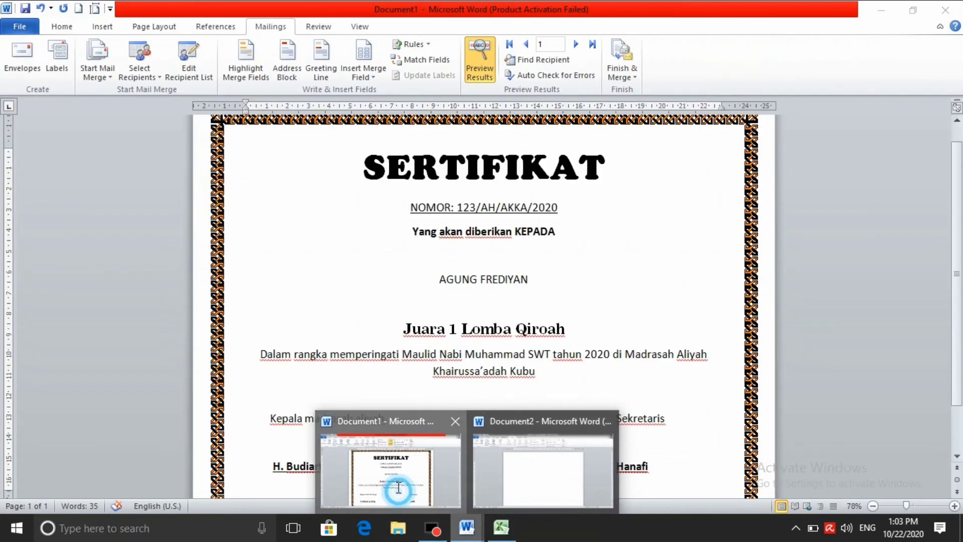
# Return to the certificate in Document1 and step the merge preview forward one recipient at a time, from record 1 to record 18
pyautogui.click(442, 509)
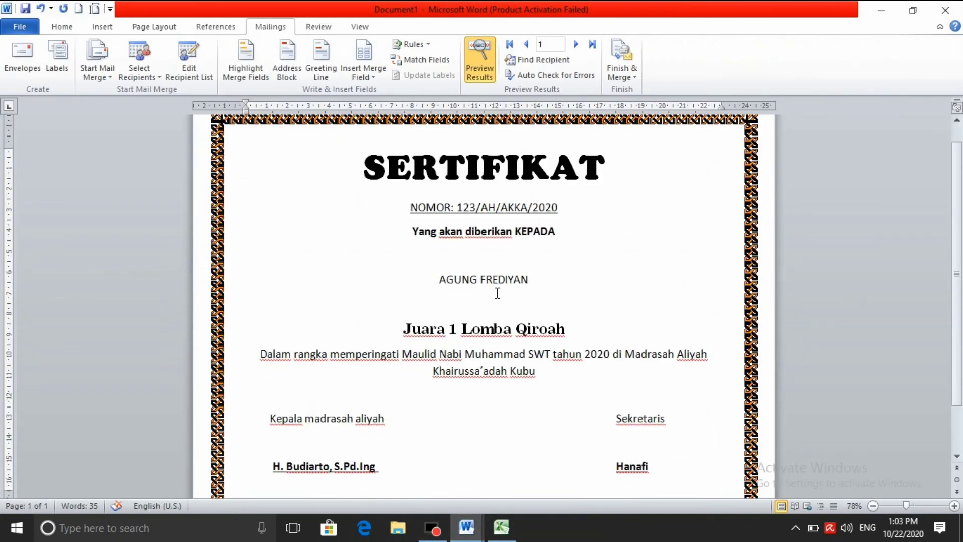
pyautogui.scroll(2, 497, 293)
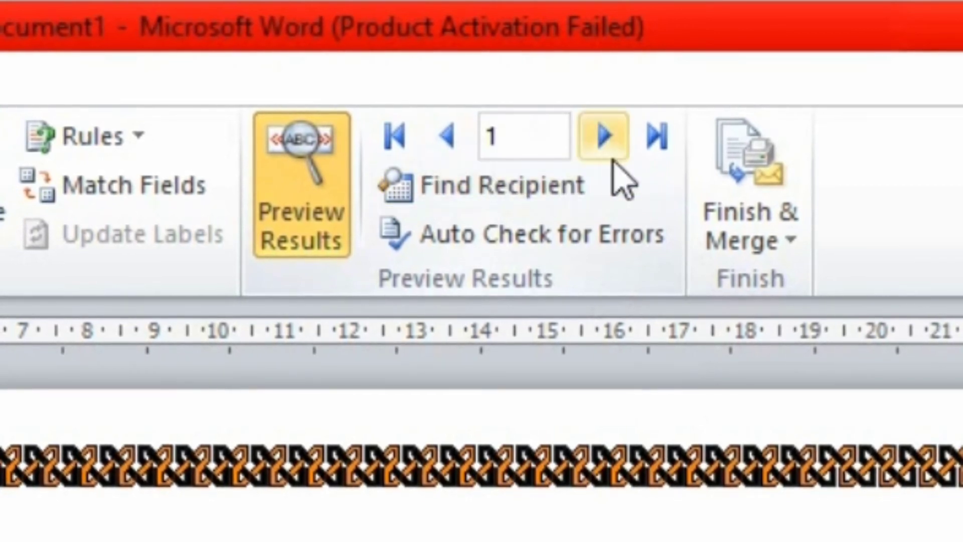
pyautogui.click(604, 140)
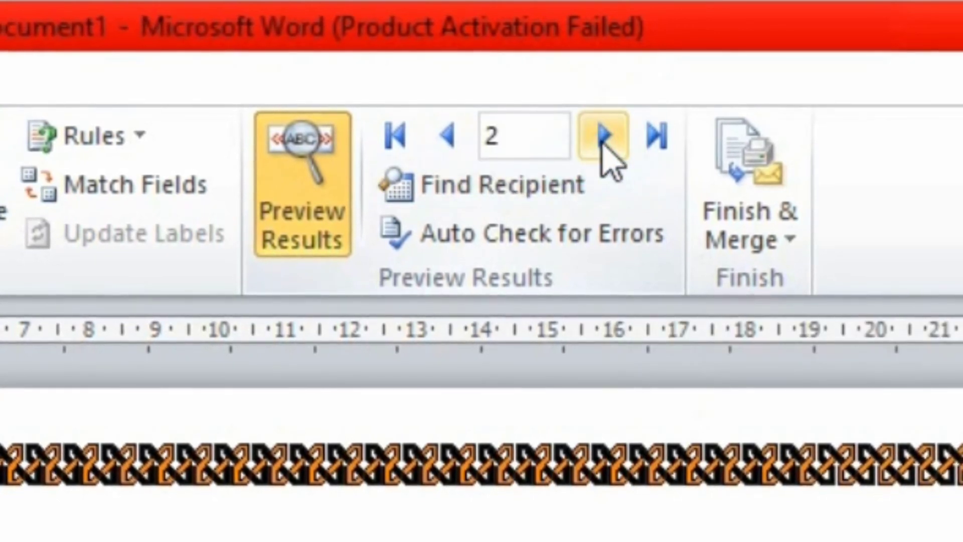
pyautogui.click(602, 140)
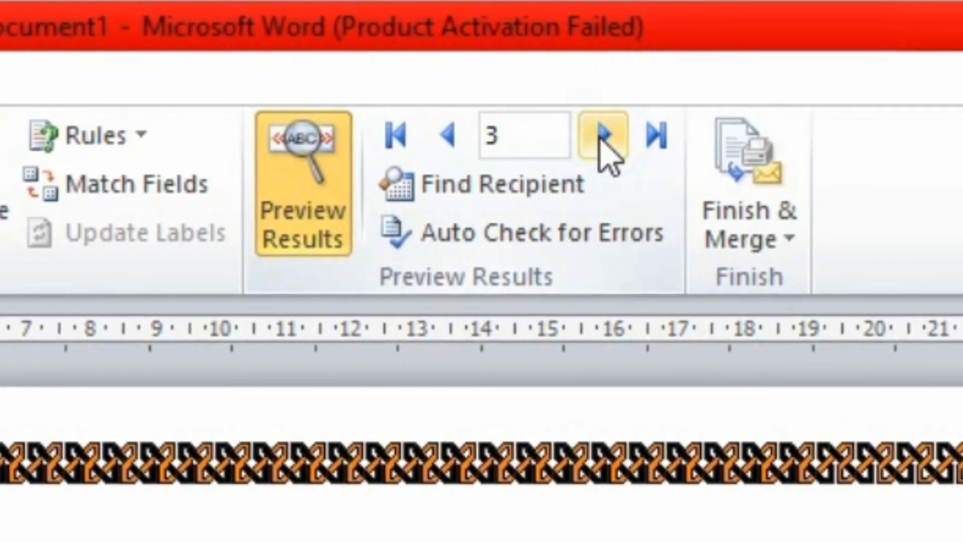
pyautogui.click(602, 139)
pyautogui.click(601, 139)
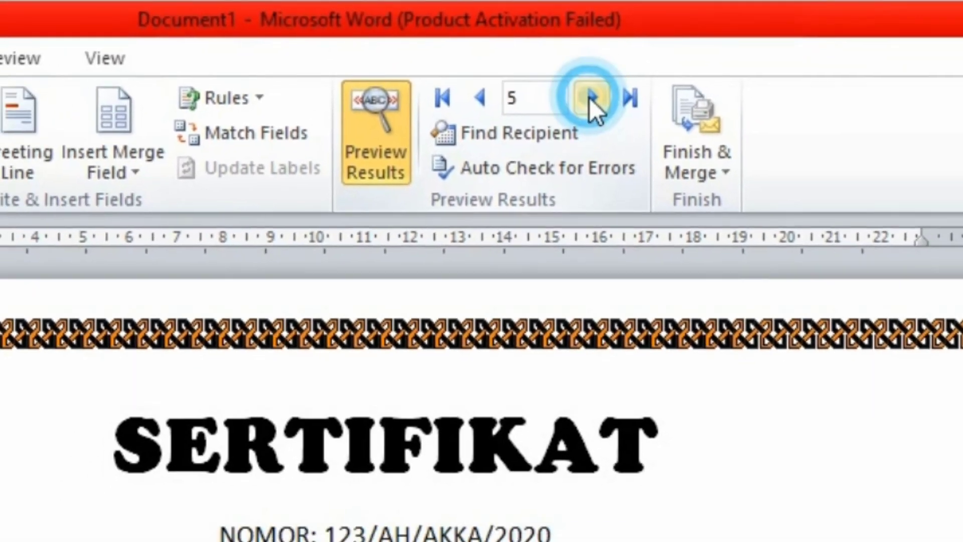
pyautogui.click(602, 139)
pyautogui.click(584, 80)
pyautogui.click(584, 80)
pyautogui.click(585, 81)
pyautogui.click(585, 80)
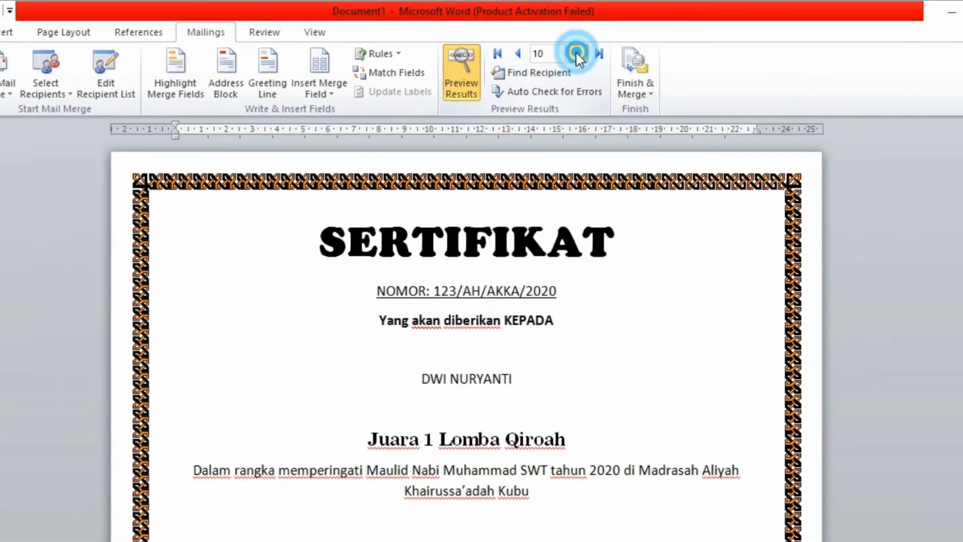
pyautogui.click(585, 81)
pyautogui.click(585, 81)
pyautogui.click(573, 48)
pyautogui.click(574, 47)
pyautogui.click(574, 47)
pyautogui.click(574, 47)
pyautogui.click(574, 47)
pyautogui.click(574, 47)
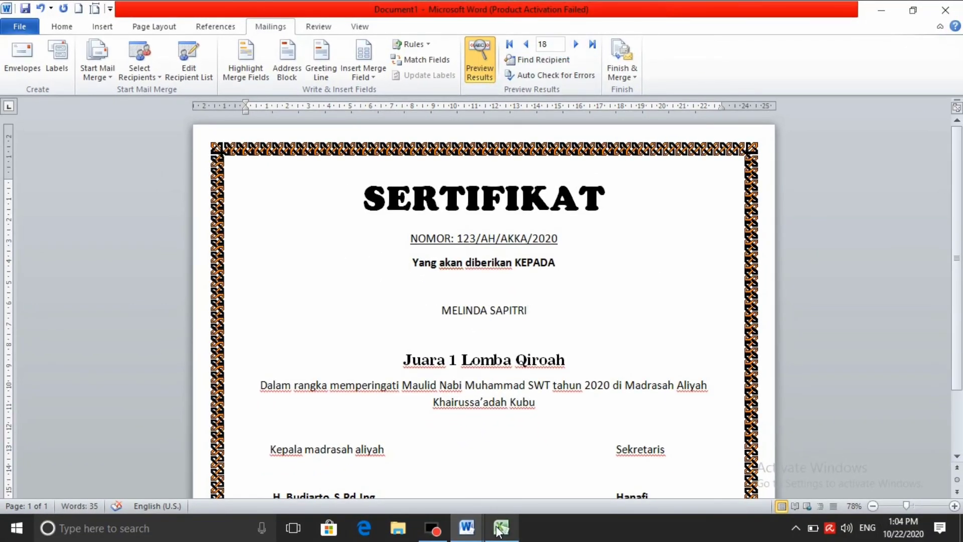
# Switch to Excel and examine the NAMA list on Sheet2 from its first to its last entry
pyautogui.click(501, 527)
pyautogui.scroll(6, 236, 263)
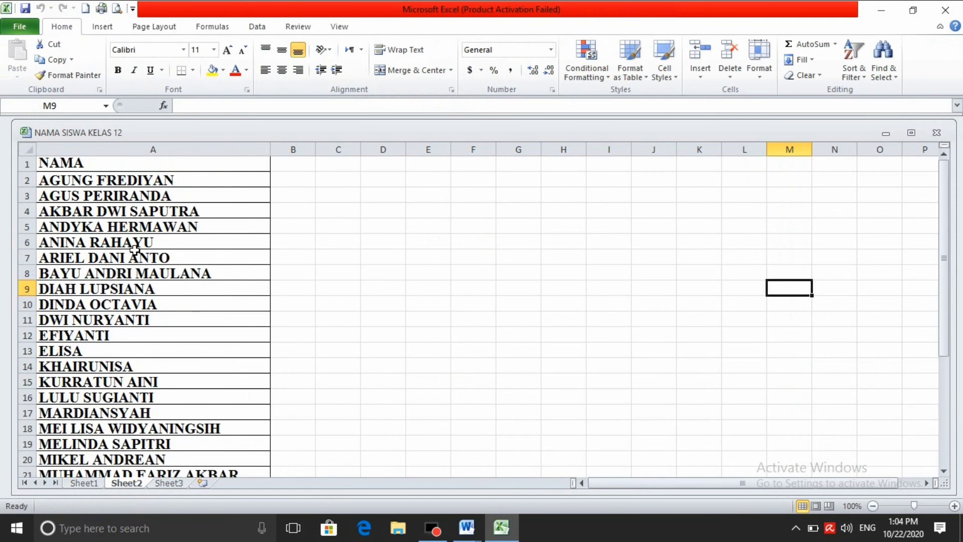
pyautogui.scroll(-1, 74, 202)
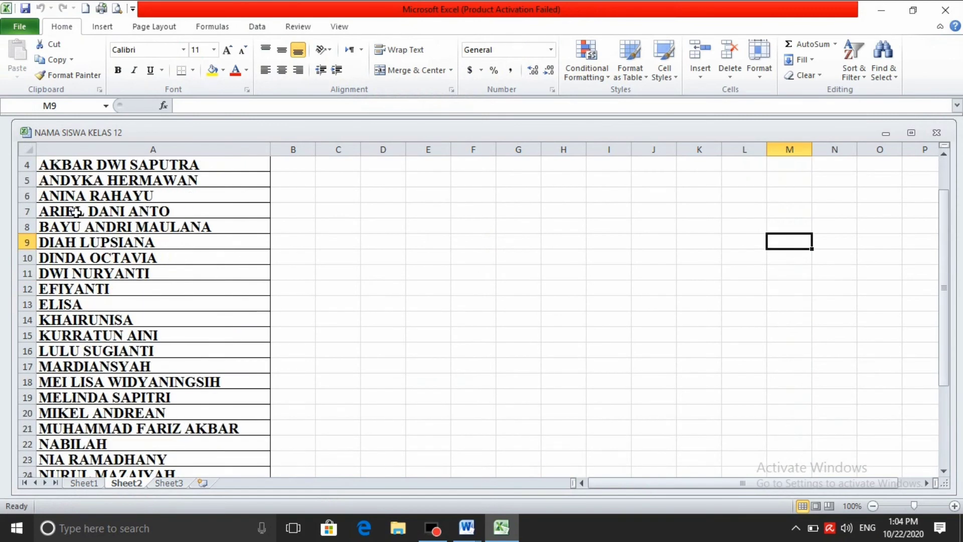
pyautogui.scroll(-3, 113, 217)
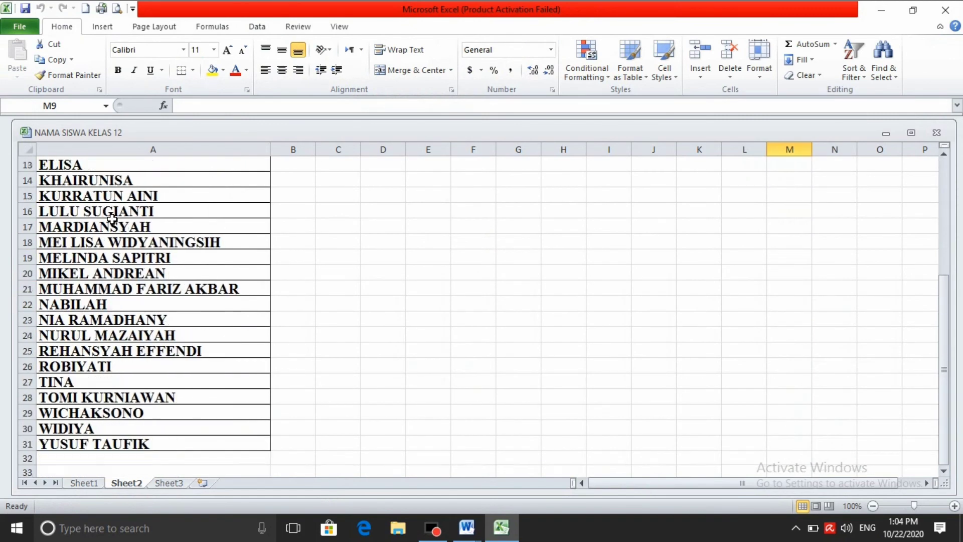
pyautogui.scroll(3, 272, 316)
pyautogui.scroll(-2, 83, 362)
pyautogui.scroll(3, 65, 354)
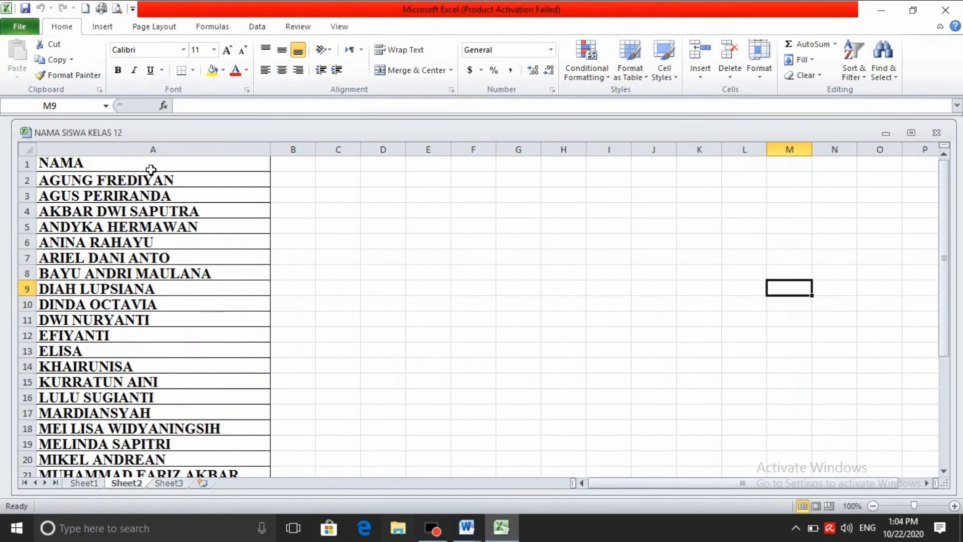
# Switch back to Document1 in Word and advance the certificate preview through the remaining recipients to record 30
pyautogui.click(467, 527)
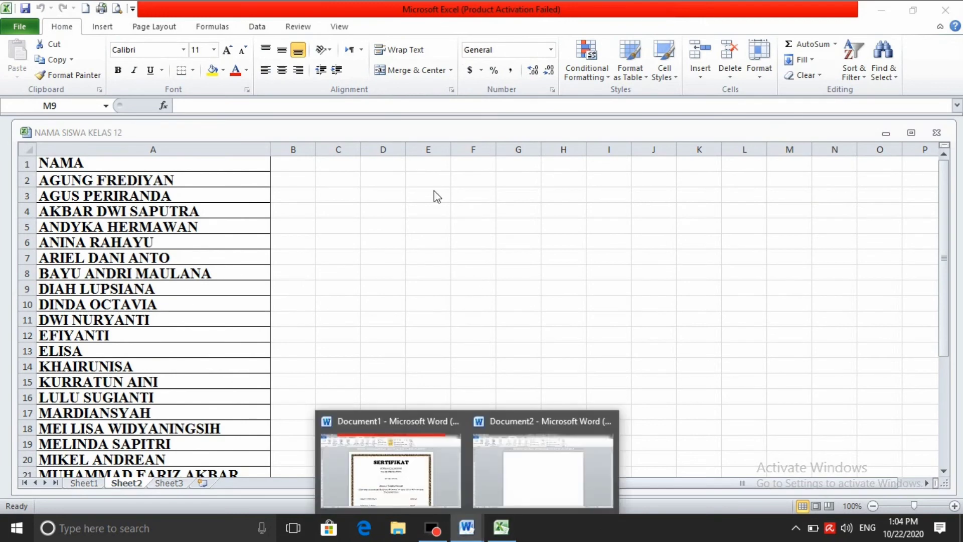
pyautogui.click(436, 470)
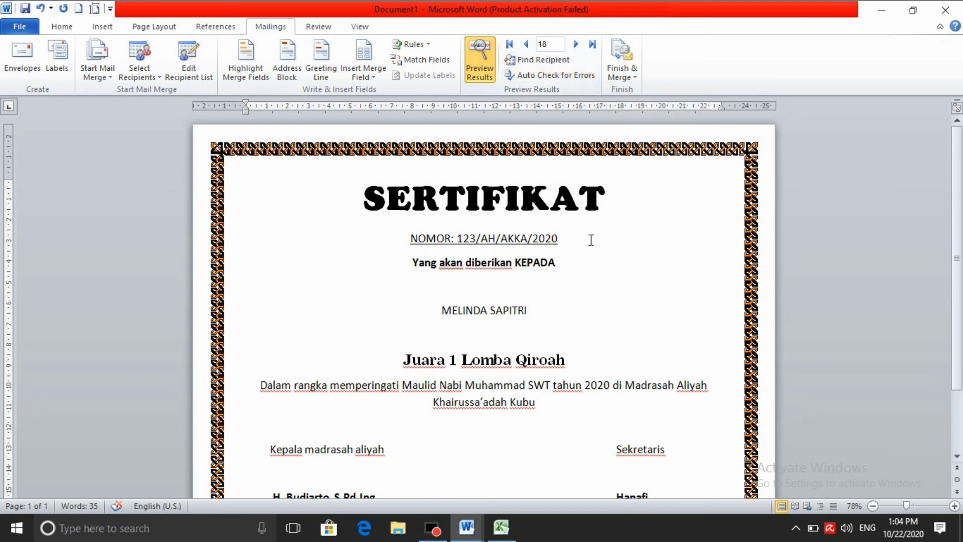
pyautogui.click(573, 44)
pyautogui.click(573, 44)
pyautogui.click(573, 44)
pyautogui.click(573, 44)
pyautogui.click(573, 44)
pyautogui.click(574, 44)
pyautogui.click(574, 44)
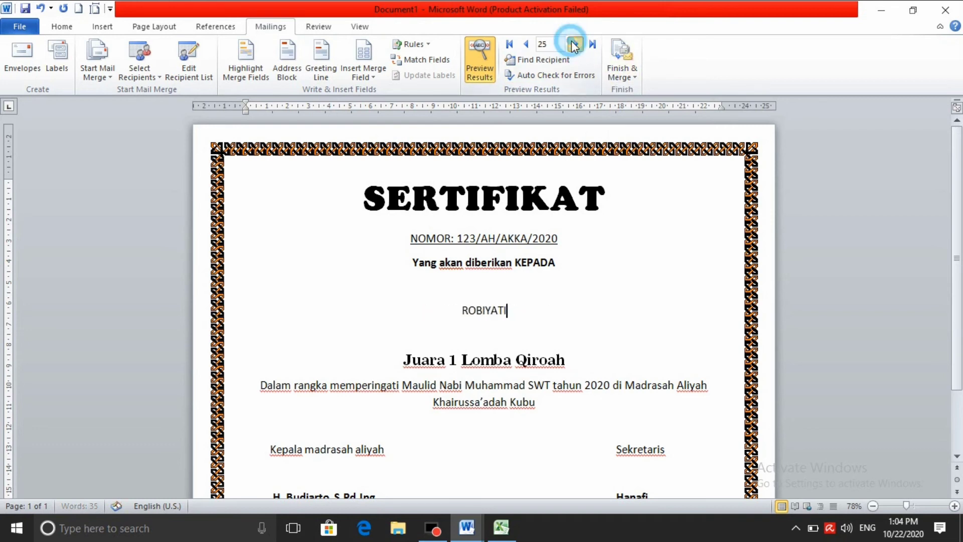
pyautogui.click(573, 44)
pyautogui.click(574, 44)
pyautogui.click(574, 44)
pyautogui.click(573, 44)
pyautogui.click(573, 44)
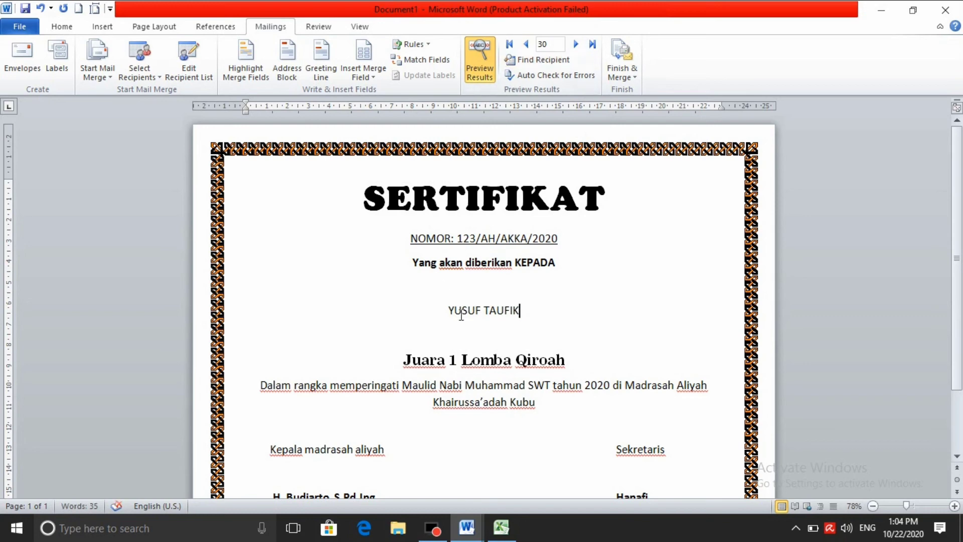
# Compare the last name on Sheet2 in Excel with the recipient previewed on the Word certificate
pyautogui.click(504, 528)
pyautogui.scroll(-7, 270, 318)
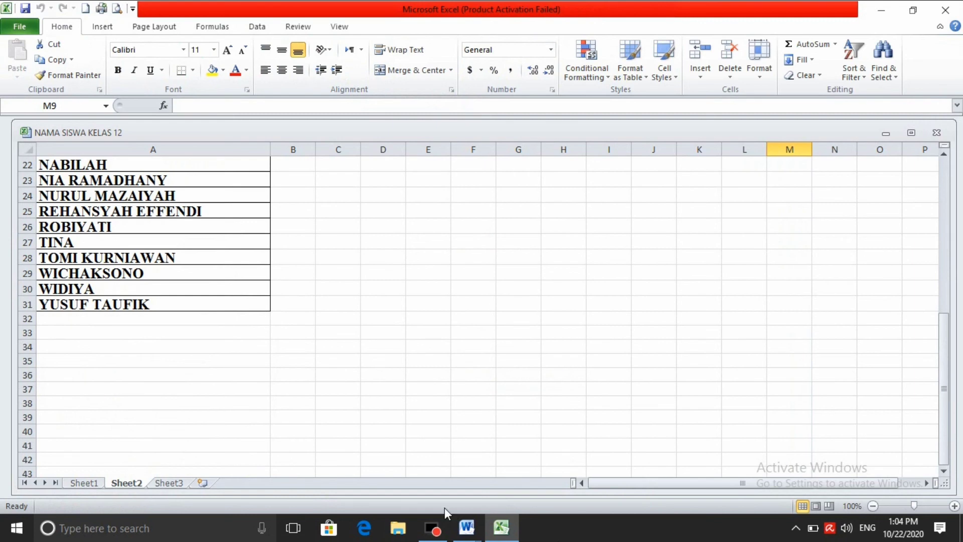
pyautogui.moveTo(466, 527)
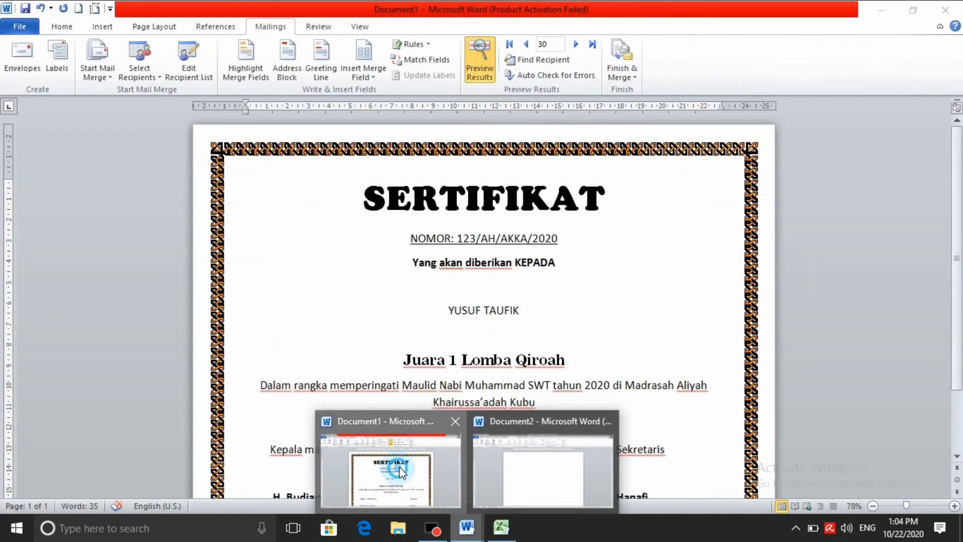
pyautogui.click(400, 467)
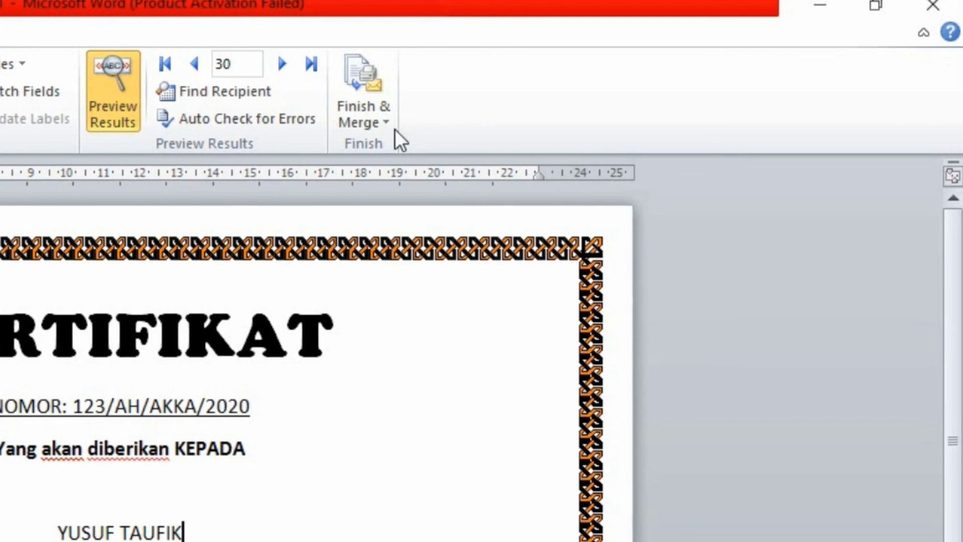
# Look at the Finish & Merge options, and step the certificate preview back to record 21 to inspect that page
pyautogui.click(381, 122)
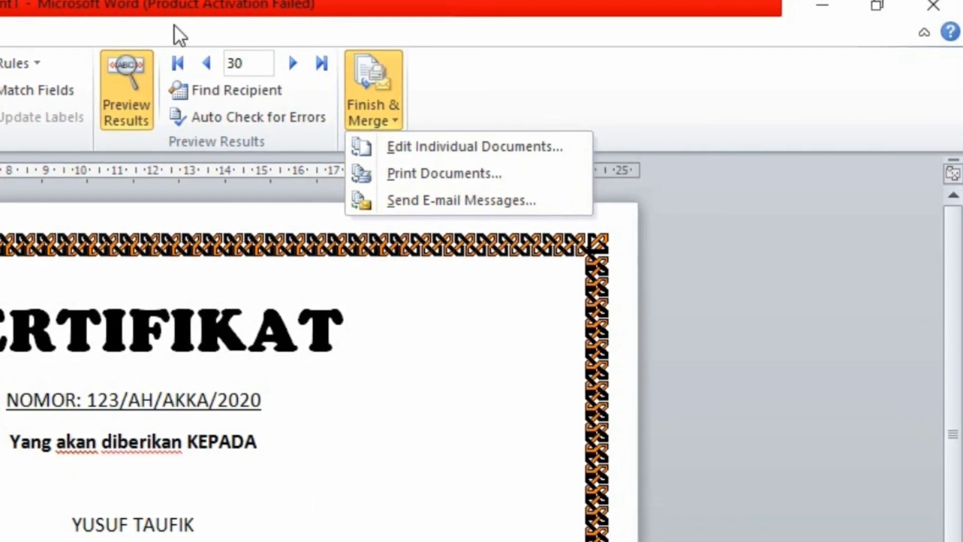
pyautogui.click(207, 63)
pyautogui.doubleClick(207, 63)
pyautogui.doubleClick(207, 64)
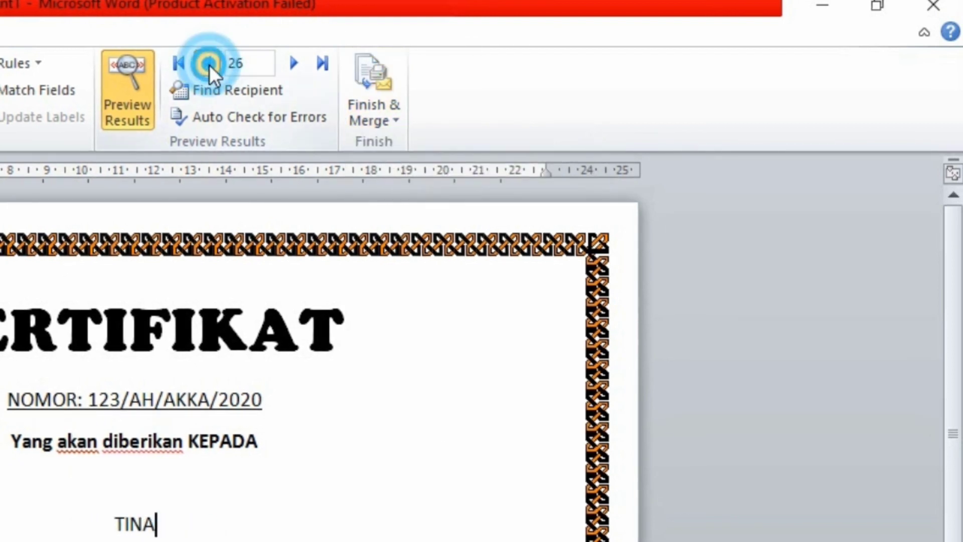
pyautogui.doubleClick(209, 65)
pyautogui.doubleClick(209, 65)
pyautogui.click(209, 64)
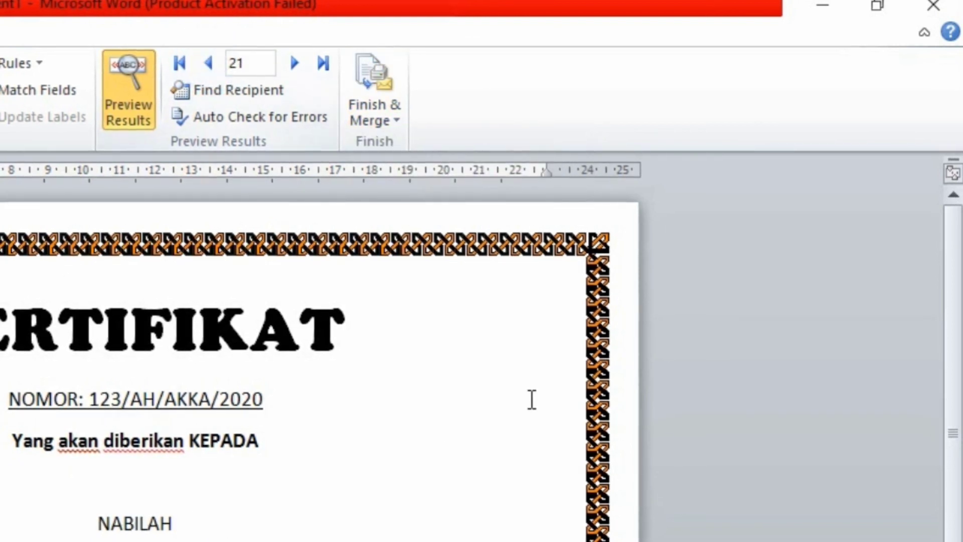
pyautogui.scroll(-3, 942, 387)
pyautogui.scroll(2, 948, 446)
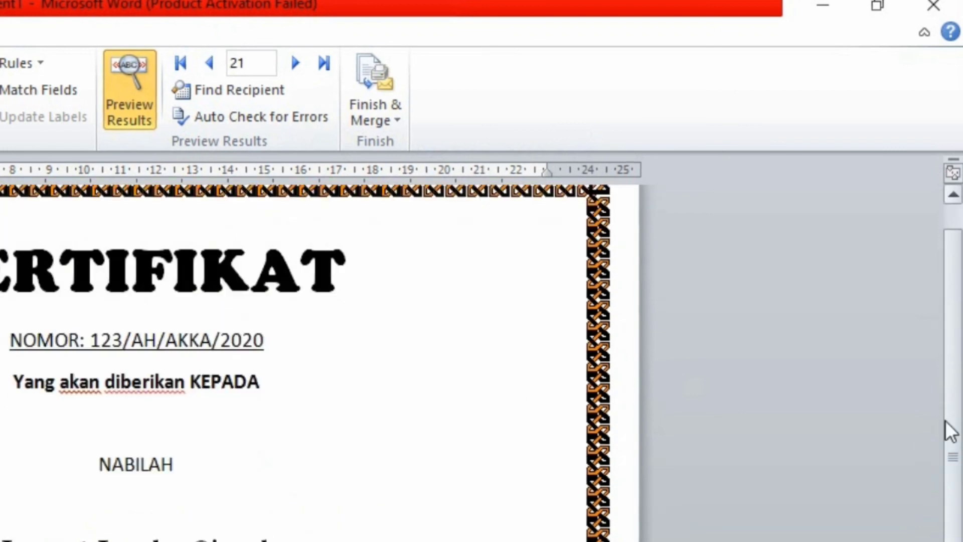
pyautogui.scroll(-1, 950, 431)
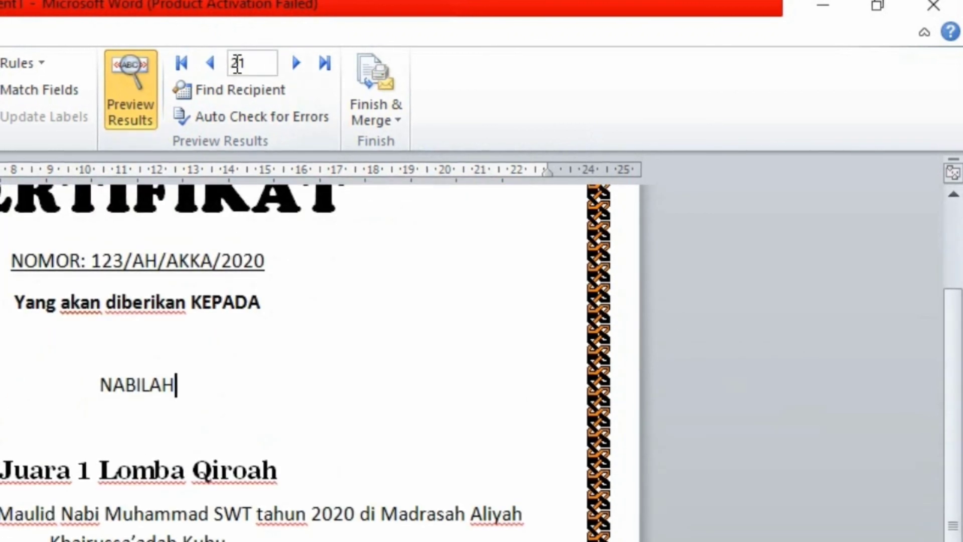
# Step the certificate preview back one record and forward to record 26, and open the Finish & Merge options
pyautogui.click(212, 63)
pyautogui.click(298, 63)
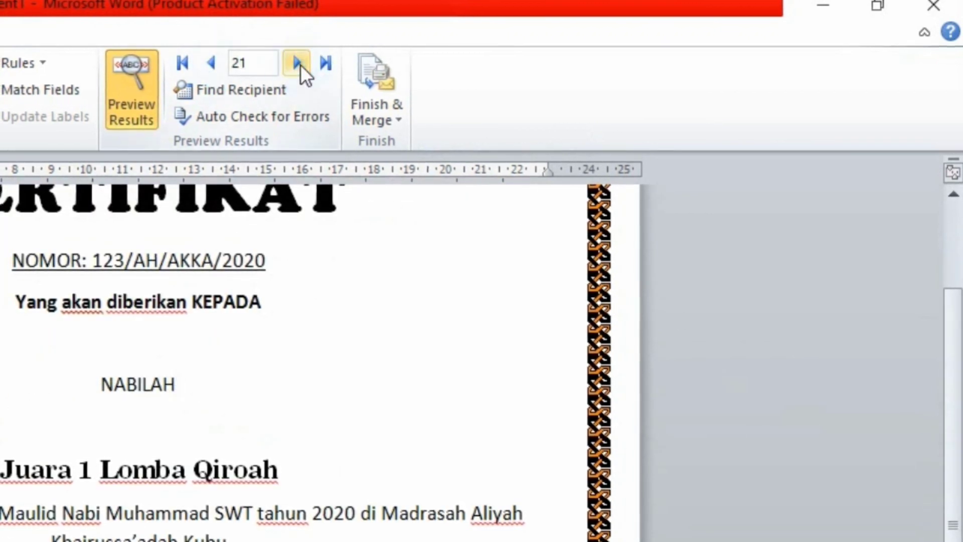
pyautogui.click(297, 63)
pyautogui.click(298, 62)
pyautogui.click(297, 63)
pyautogui.click(298, 62)
pyautogui.click(298, 62)
pyautogui.click(374, 113)
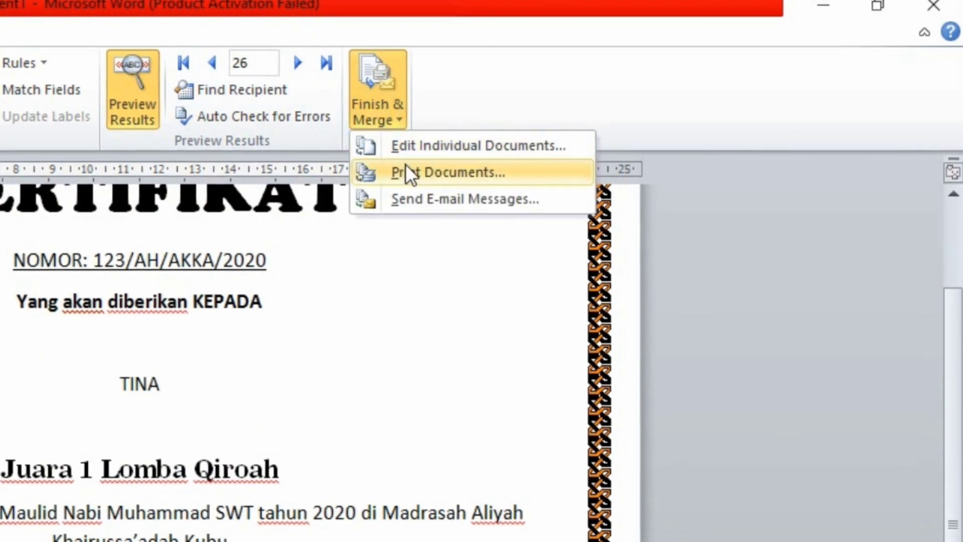